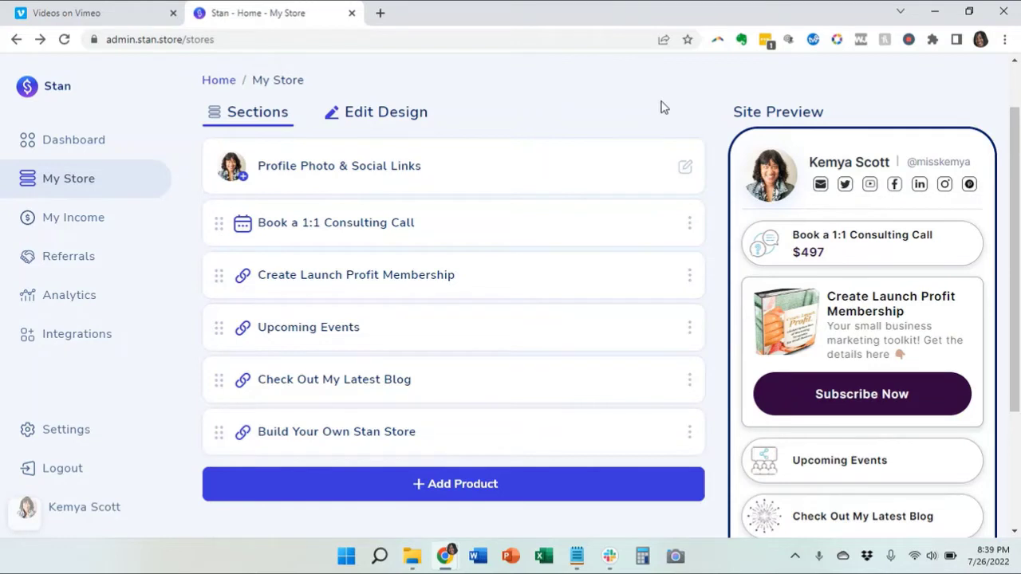
Add a new 'Sell a Digital Download' product and view its default thumbnail settings
click(457, 496)
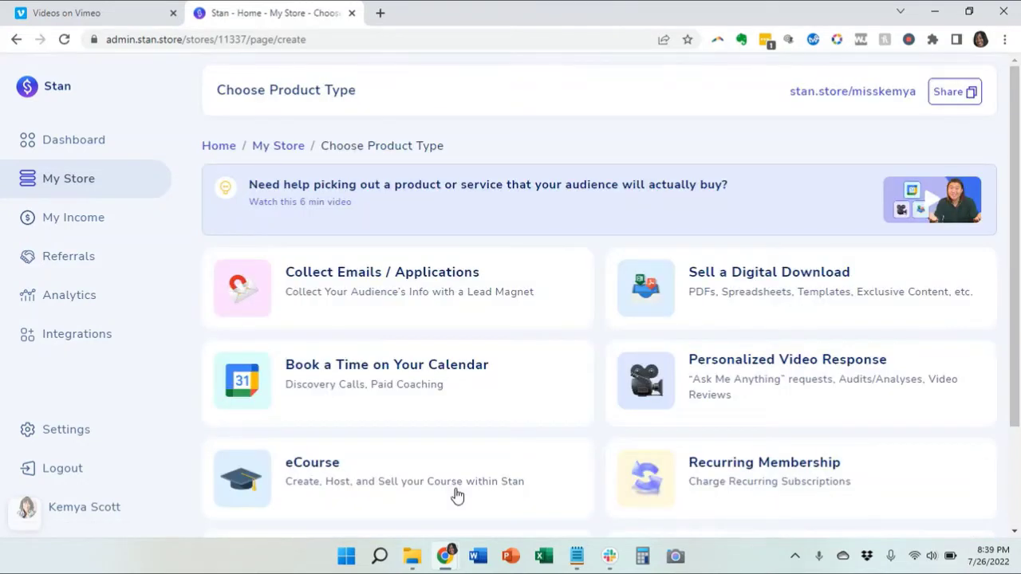
click(787, 284)
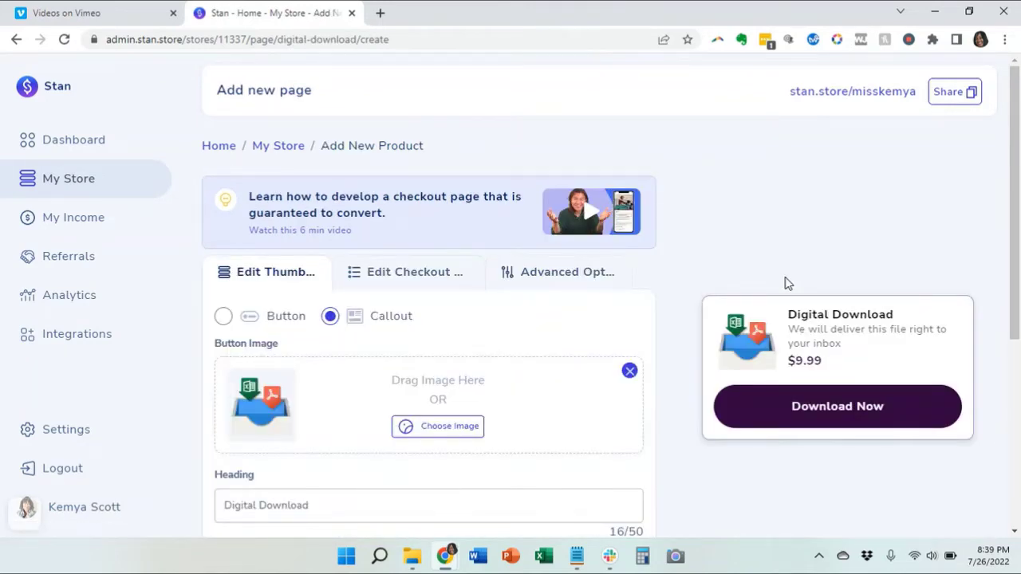
drag(1020, 184, 1019, 253)
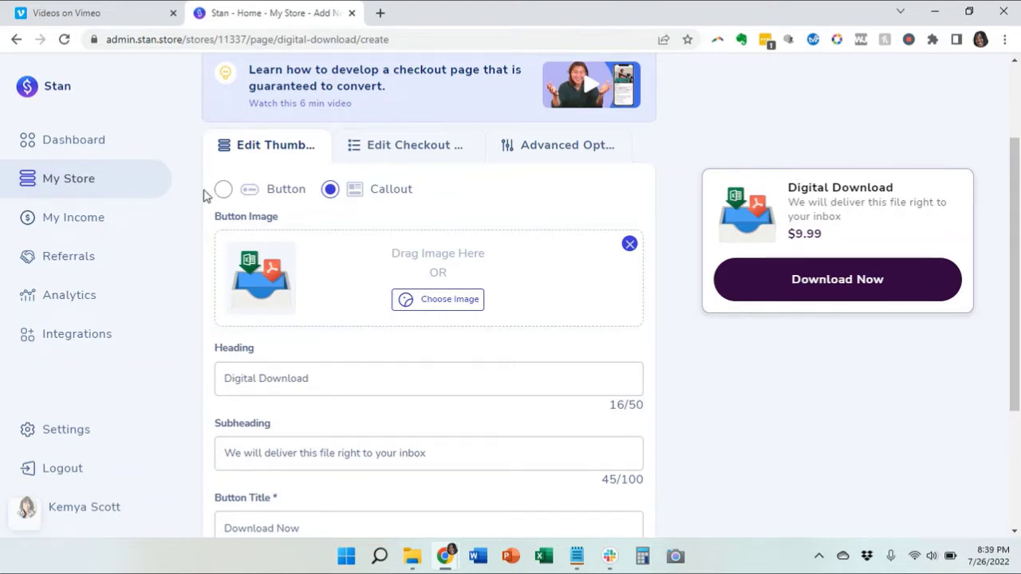
Switch the thumbnail to Button style with the title 'Social Media Content Planner'
click(223, 191)
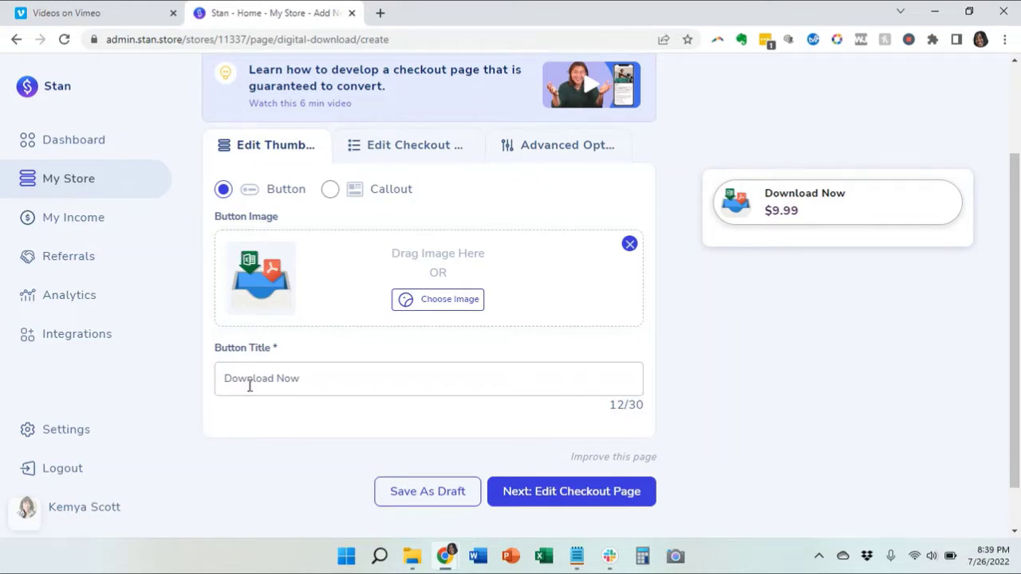
triple_click(249, 381)
text(S)
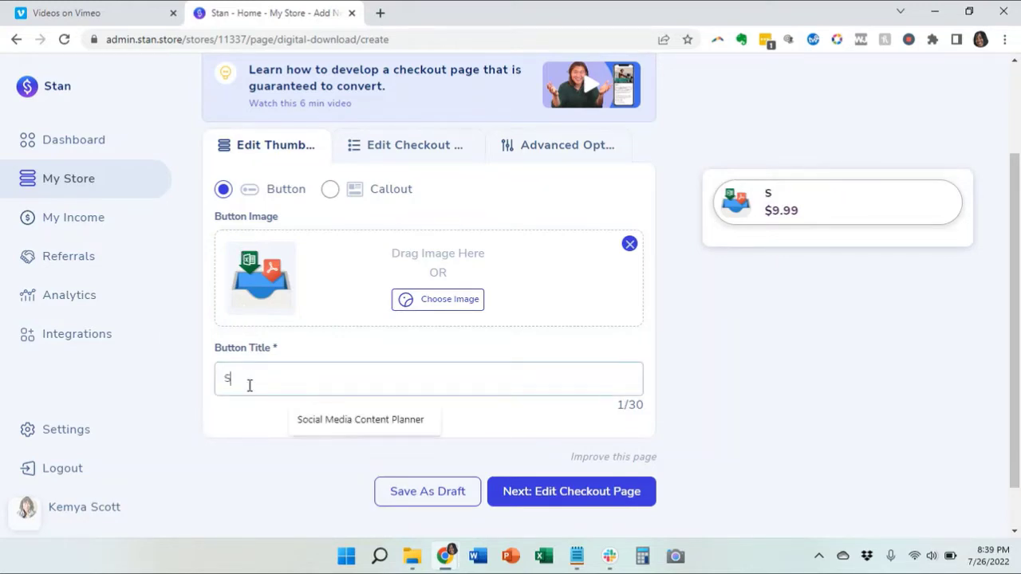
text(ocai)
key(BackSpace)
key(BackSpace)
text(ia)
text(l Media Content)
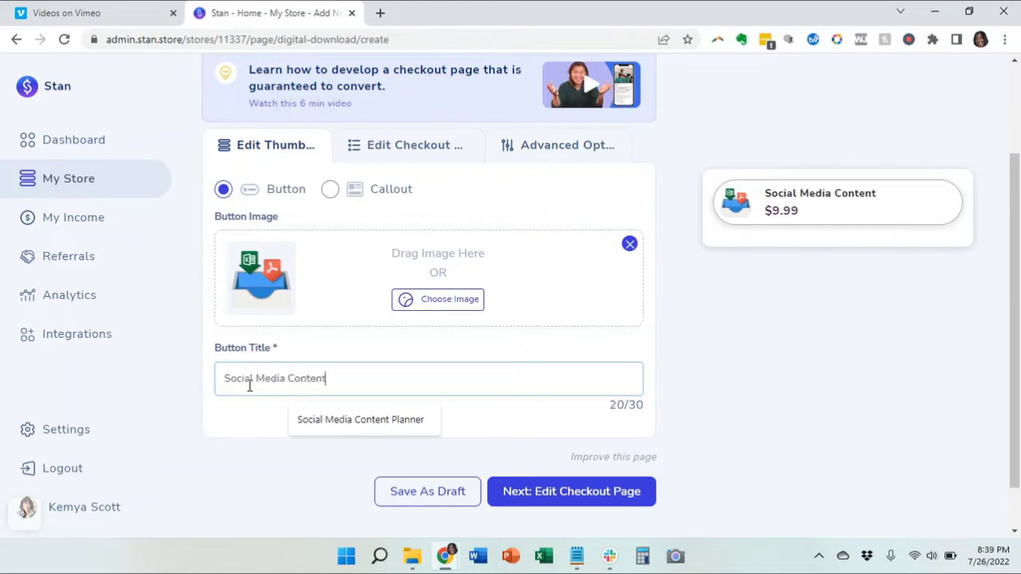
text( Planner)
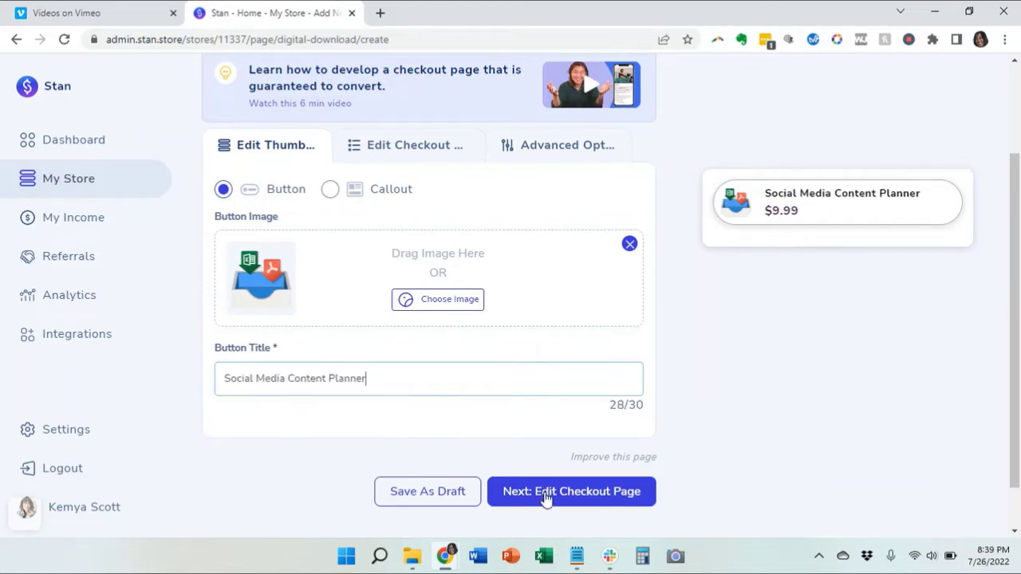
Change the checkout page heading to 'Download my planner now!'
click(546, 499)
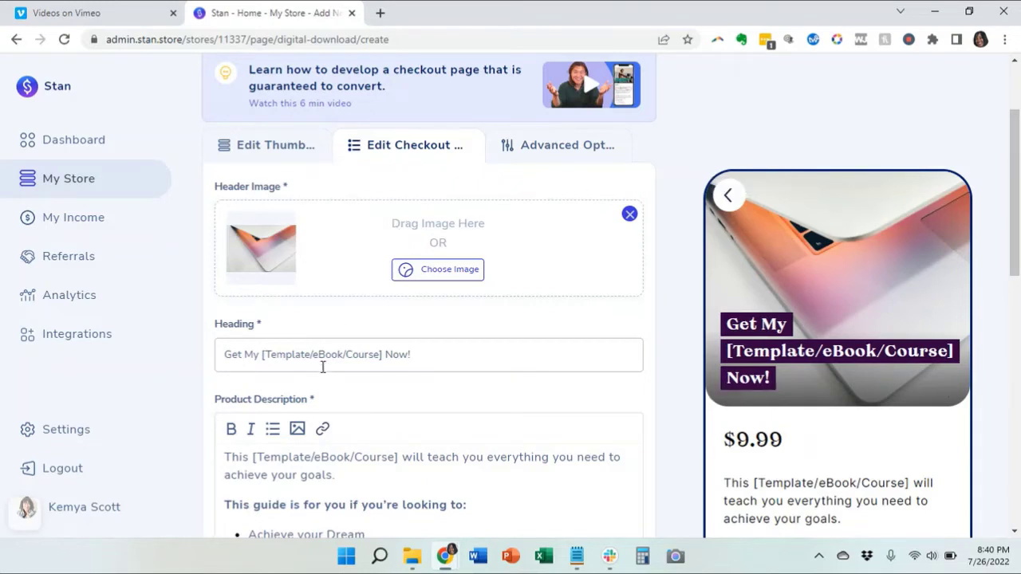
triple_click(336, 360)
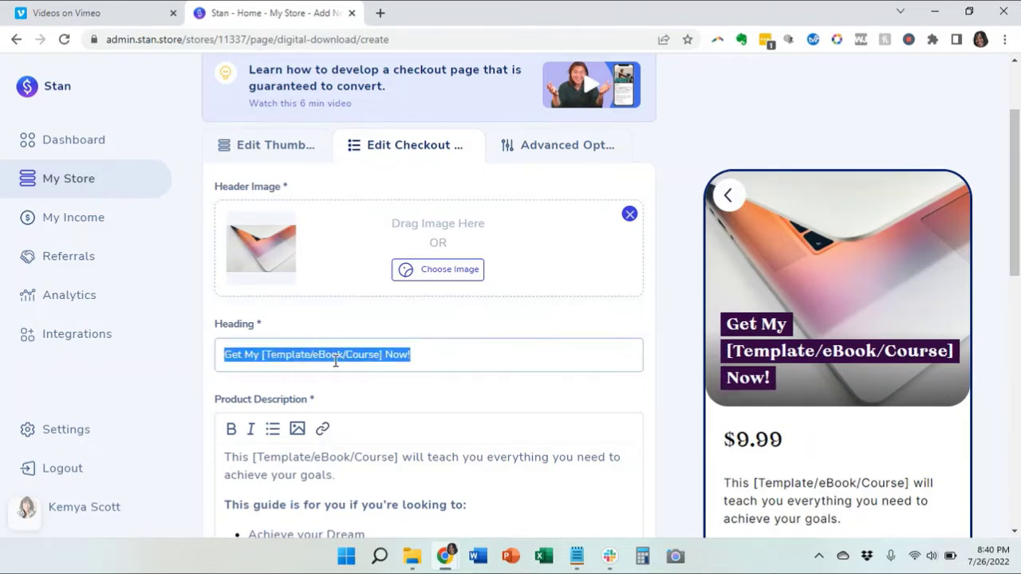
text(Download )
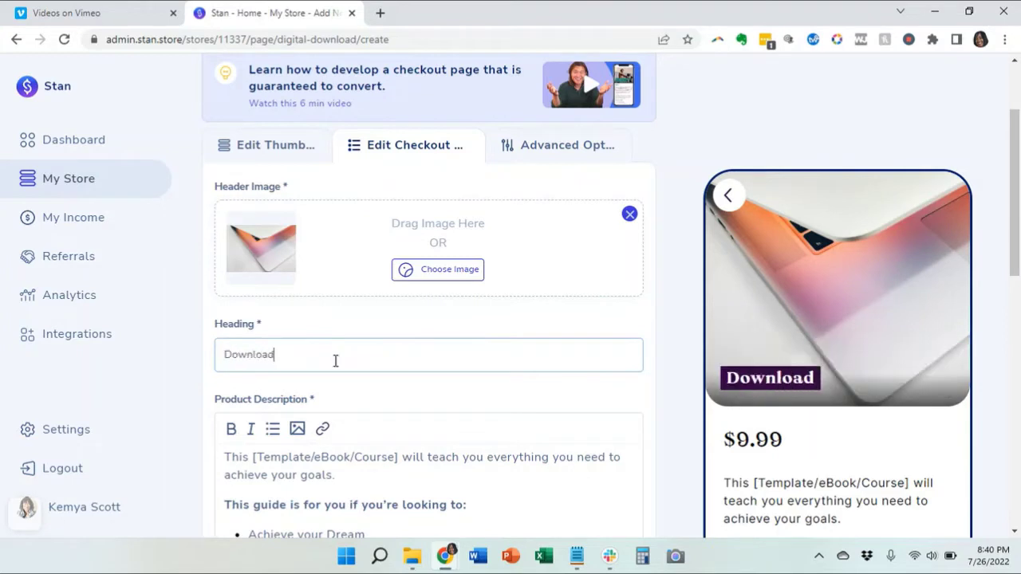
text(my planne)
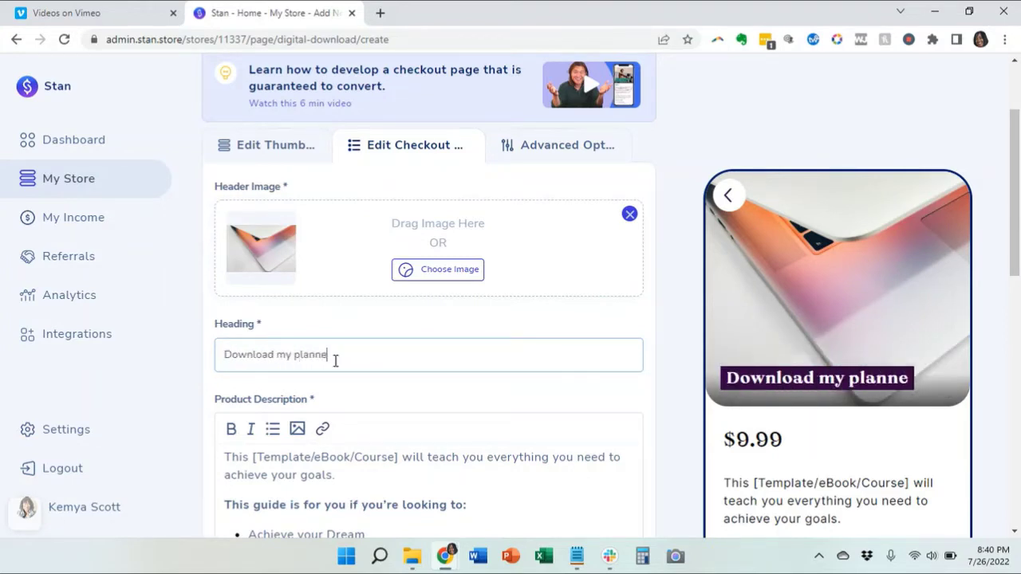
text(r now!)
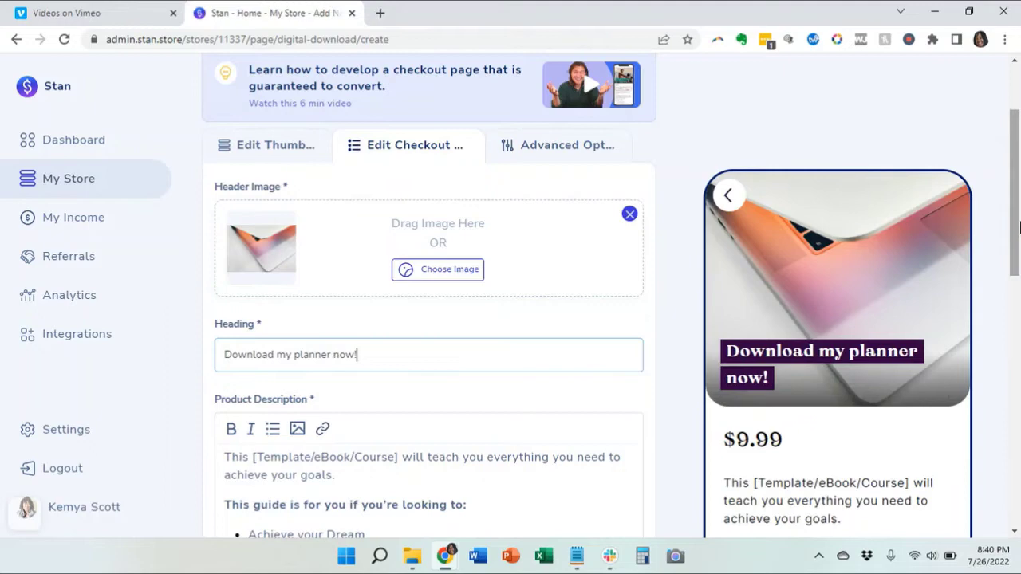
drag(1019, 227, 1019, 298)
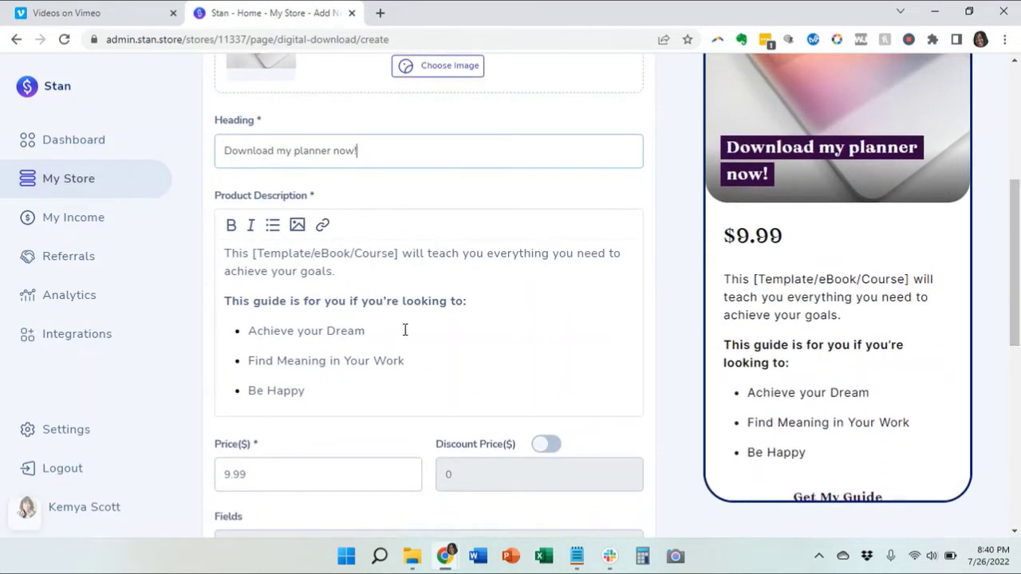
mouse_move(575, 556)
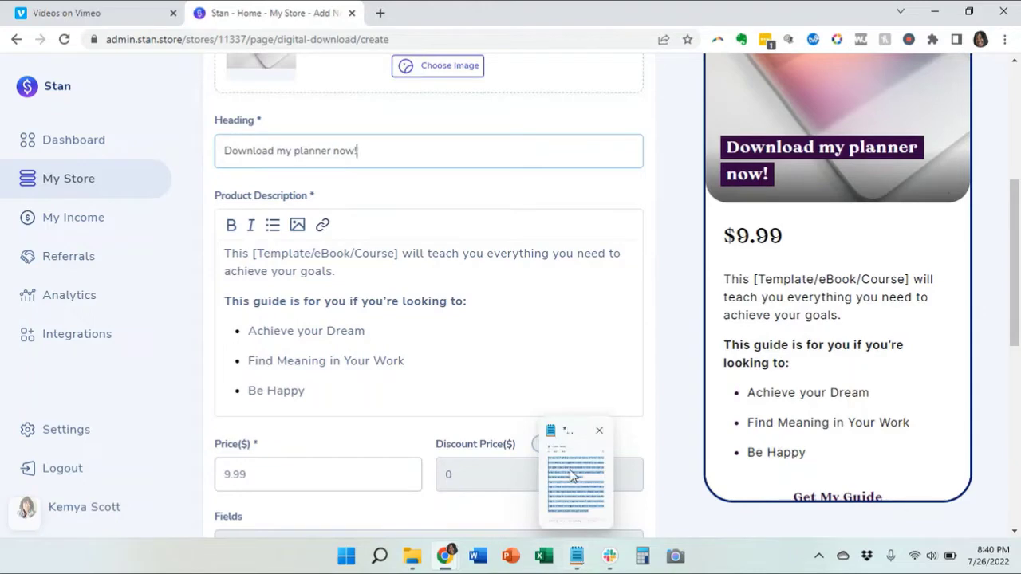
Paste the prepared planner copy from Notepad over the placeholder product description
click(576, 520)
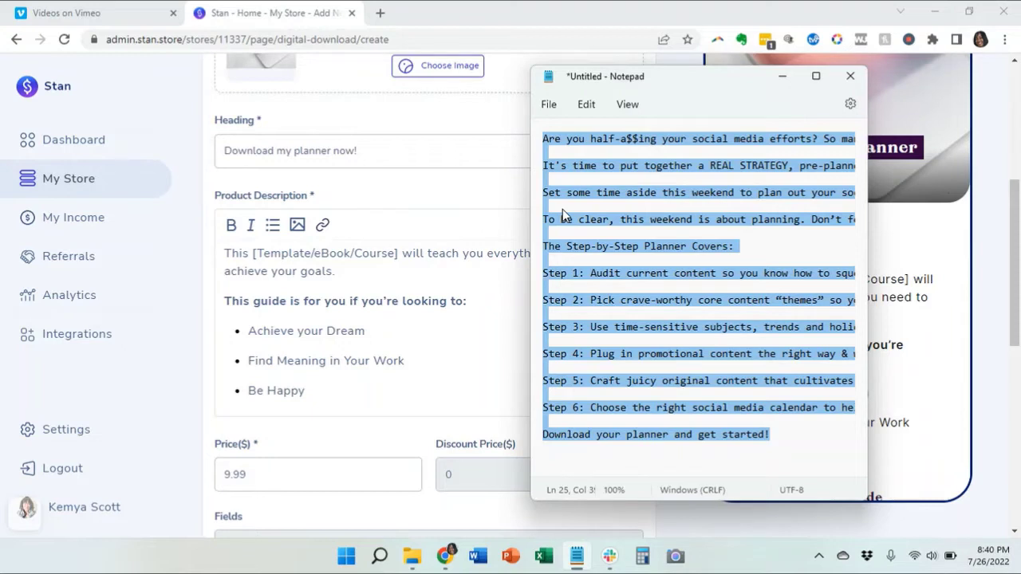
click(331, 331)
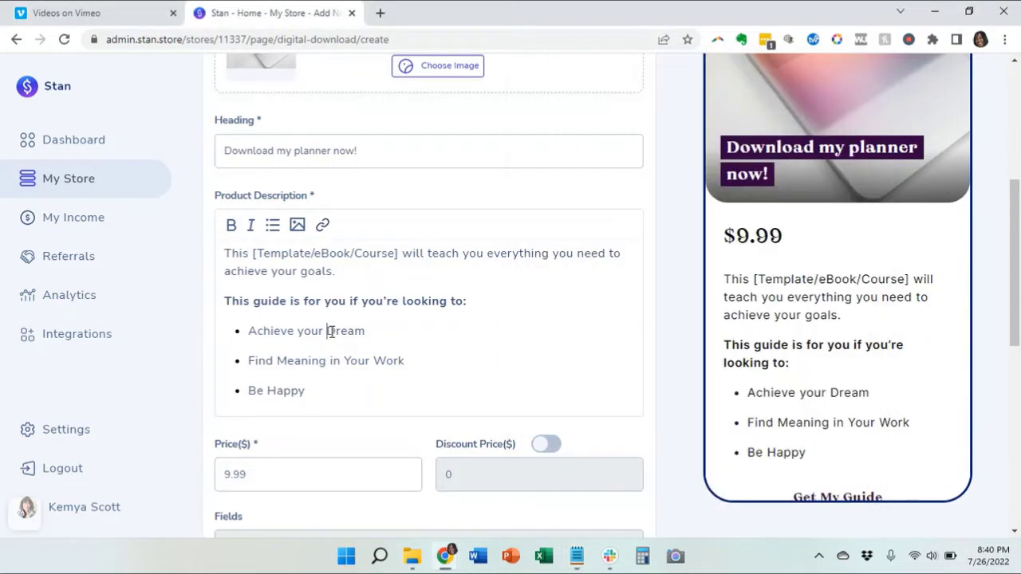
key(ctrl+a)
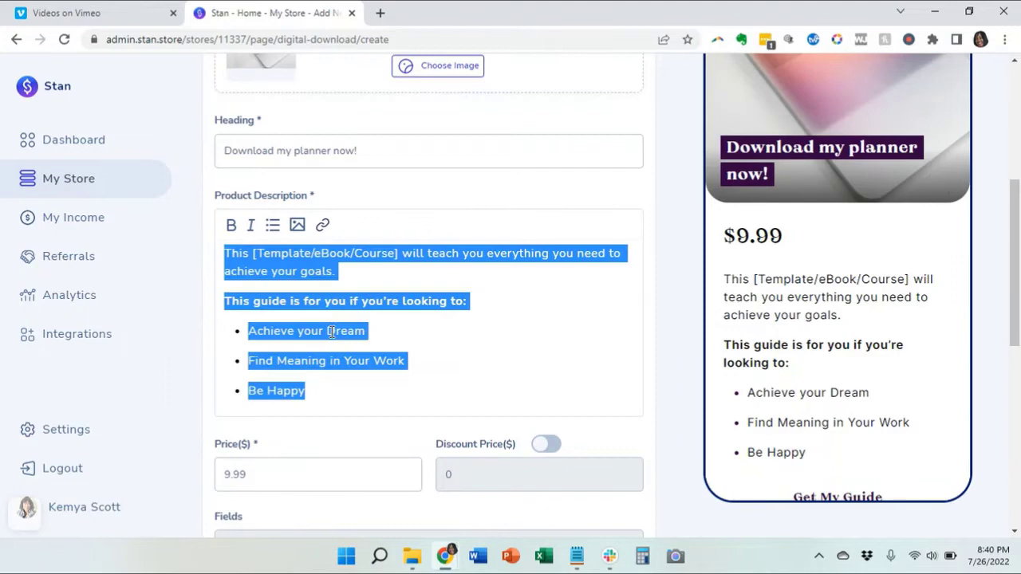
key(ctrl+v)
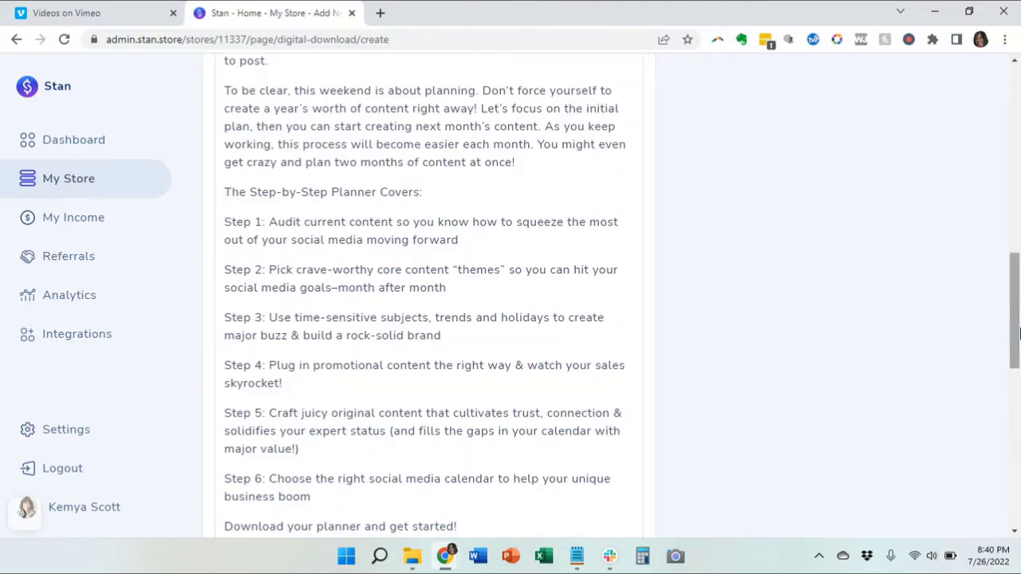
Trim the description by deleting the extra paragraph, Step list and Spontaneity sentence
drag(1017, 334, 1018, 243)
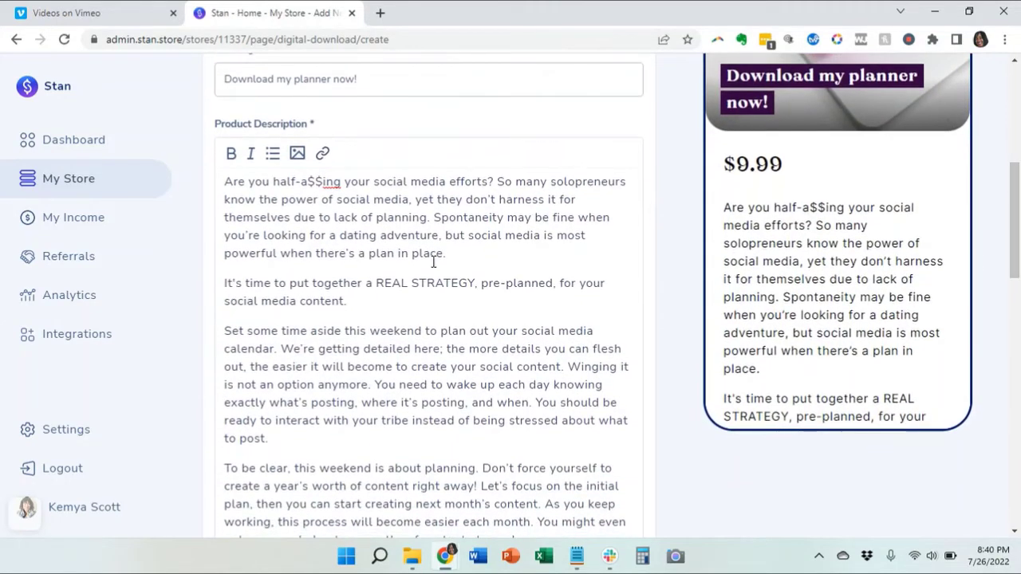
drag(224, 327, 341, 440)
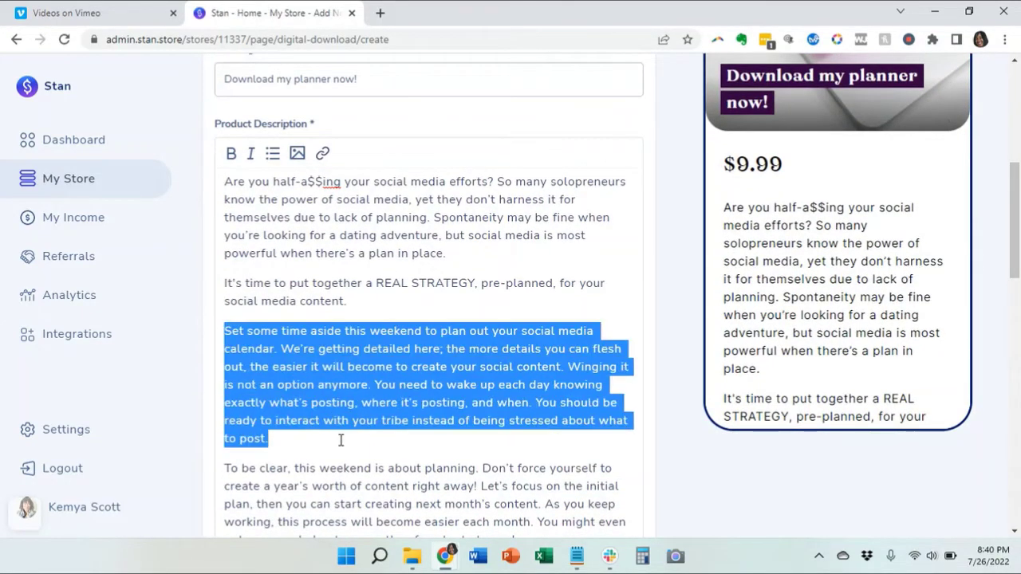
drag(1019, 225, 1018, 341)
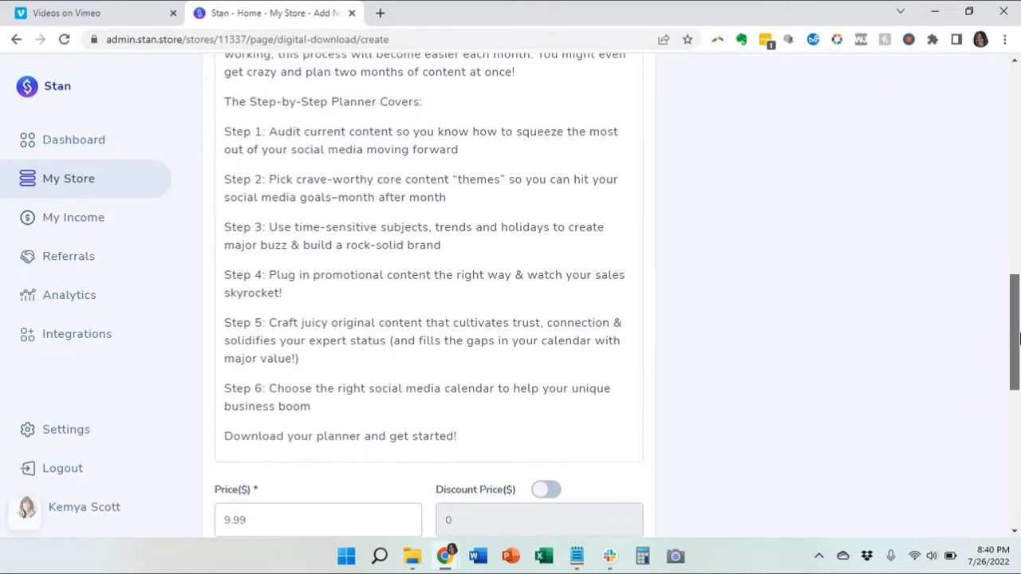
shift+click(432, 405)
key(BackSpace)
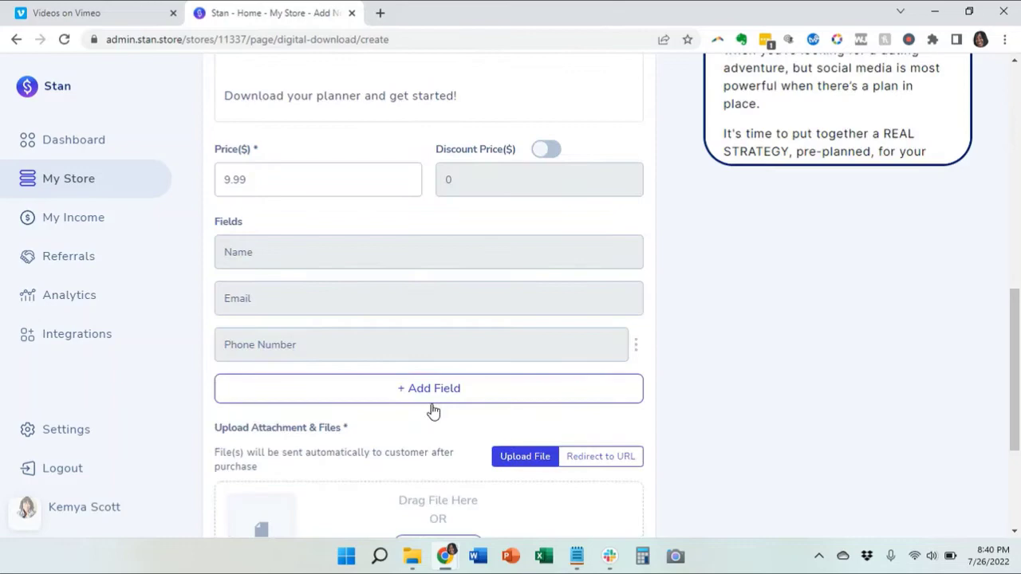
drag(1018, 382, 1018, 303)
key(BackSpace)
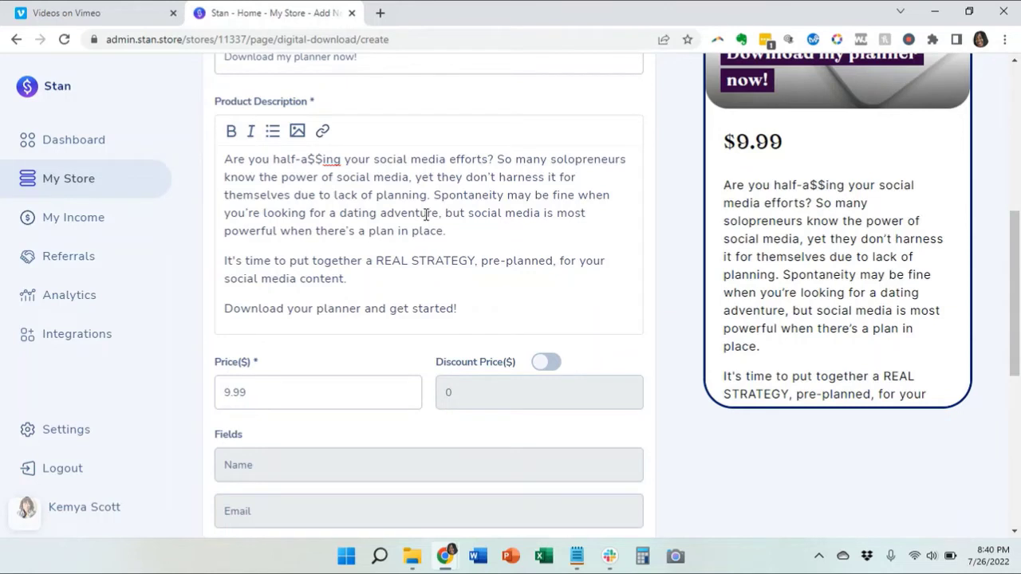
drag(433, 196, 452, 231)
key(BackSpace)
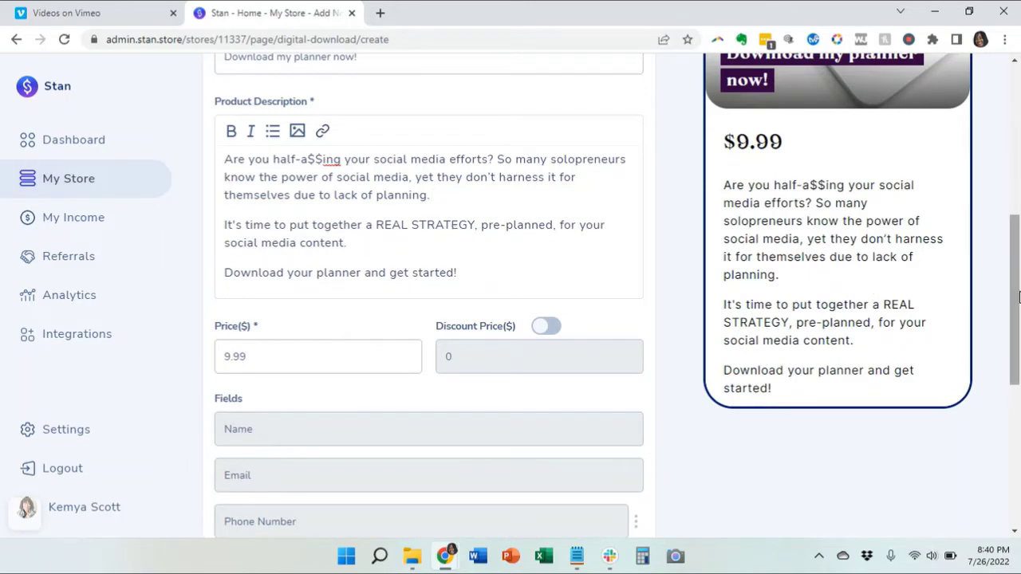
Set the price to 7.00, try discount values 50 and 6, then switch the discount off
double_click(324, 364)
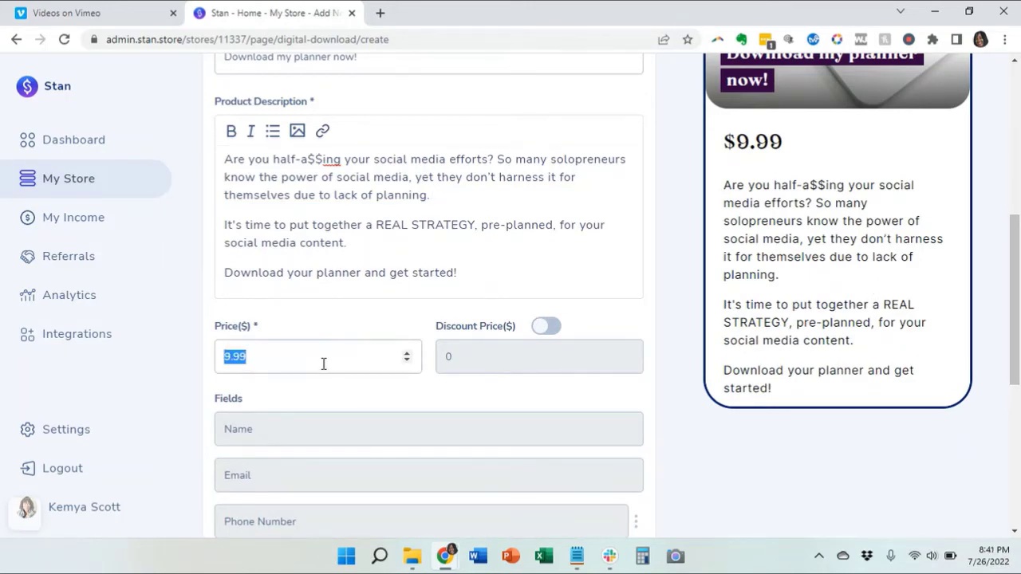
text(7)
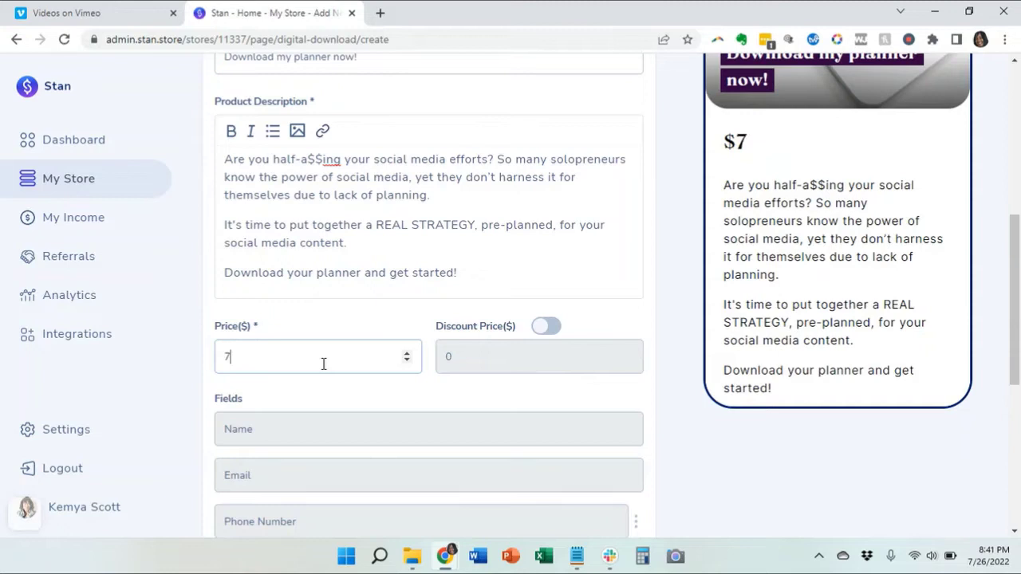
text(.00)
click(550, 327)
click(508, 357)
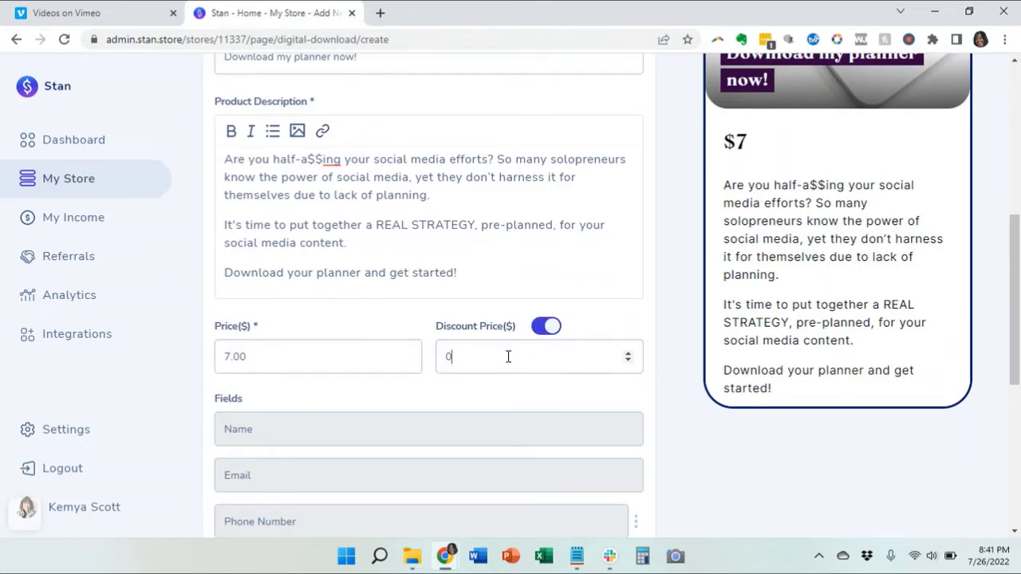
key(BackSpace)
text(50)
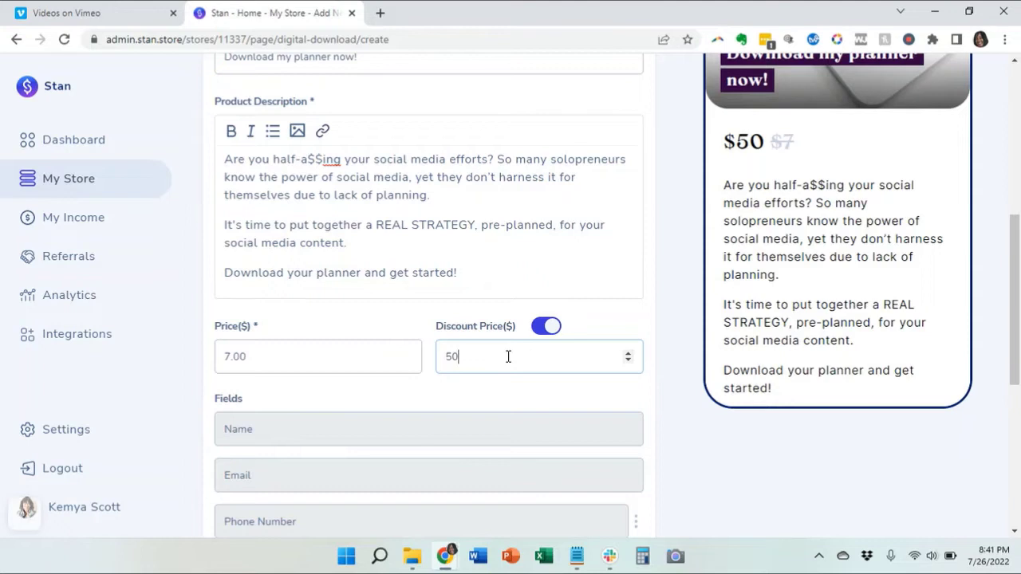
mouse_move(317, 357)
key(BackSpace)
key(BackSpace)
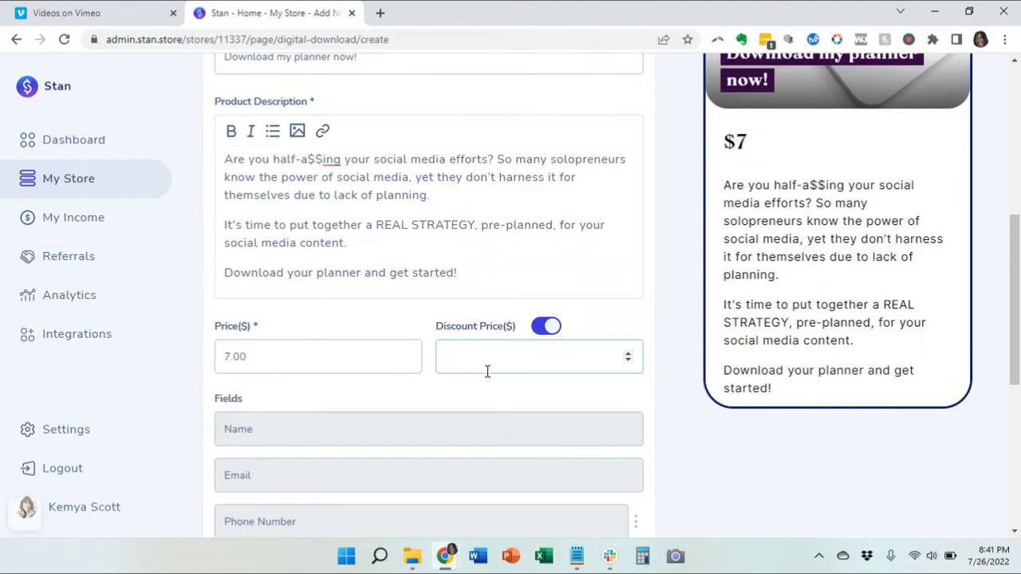
text(6)
key(BackSpace)
click(546, 326)
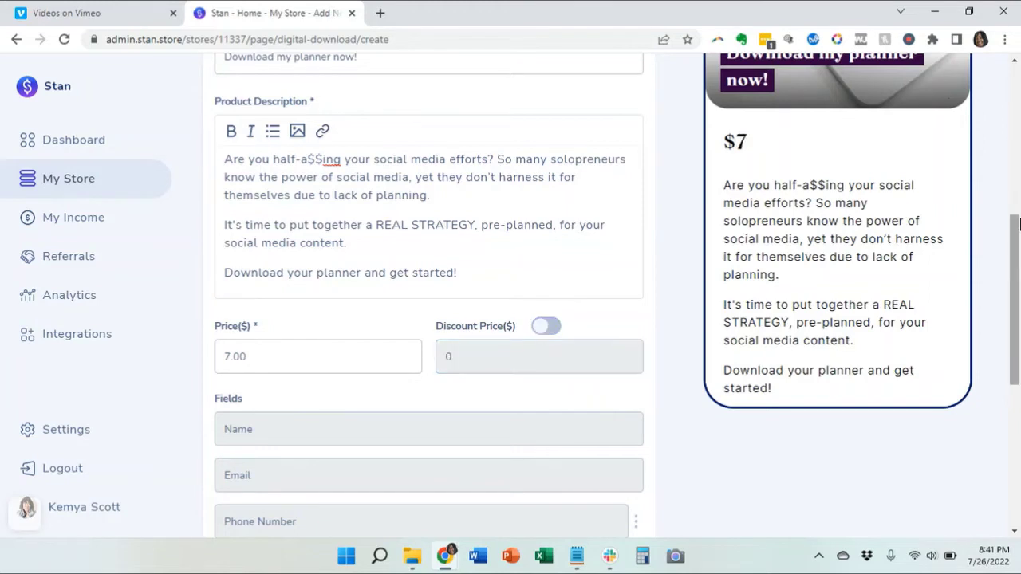
Scroll the product form down to the Upload Attachment & Files section
drag(1016, 243, 1016, 282)
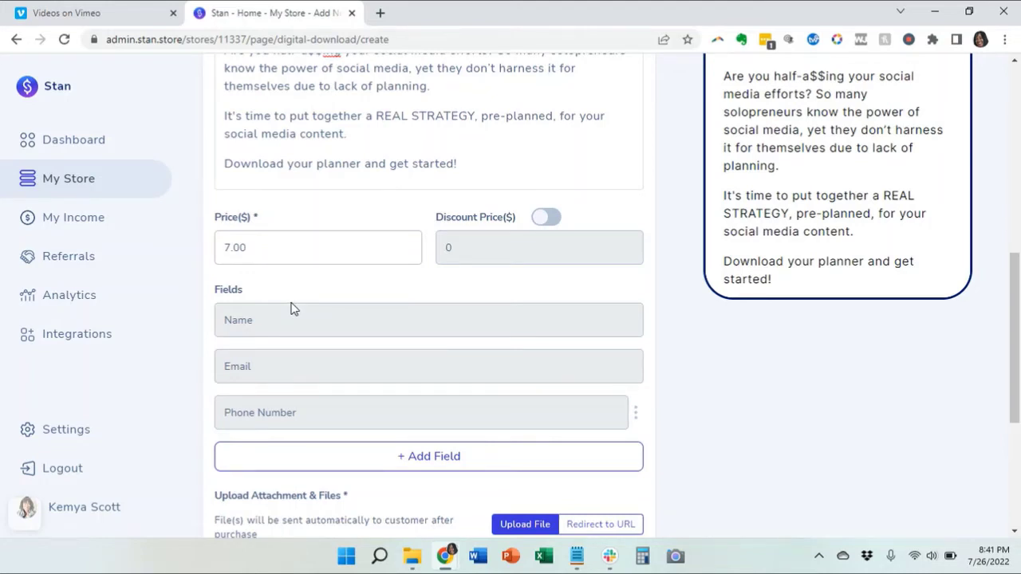
drag(1016, 356, 1018, 415)
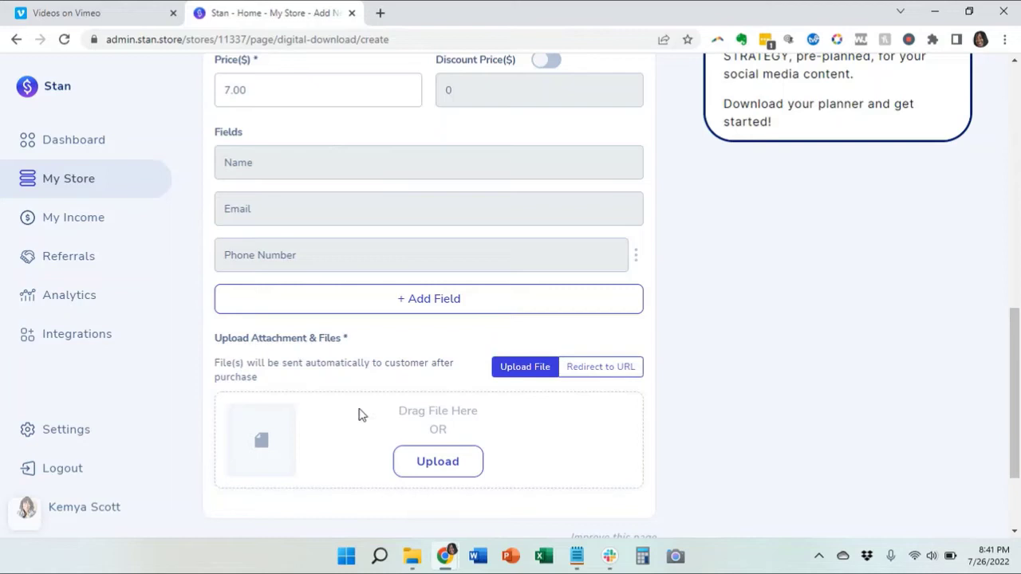
Upload the planner PDF from Downloads > SM Planner and publish the product
click(454, 473)
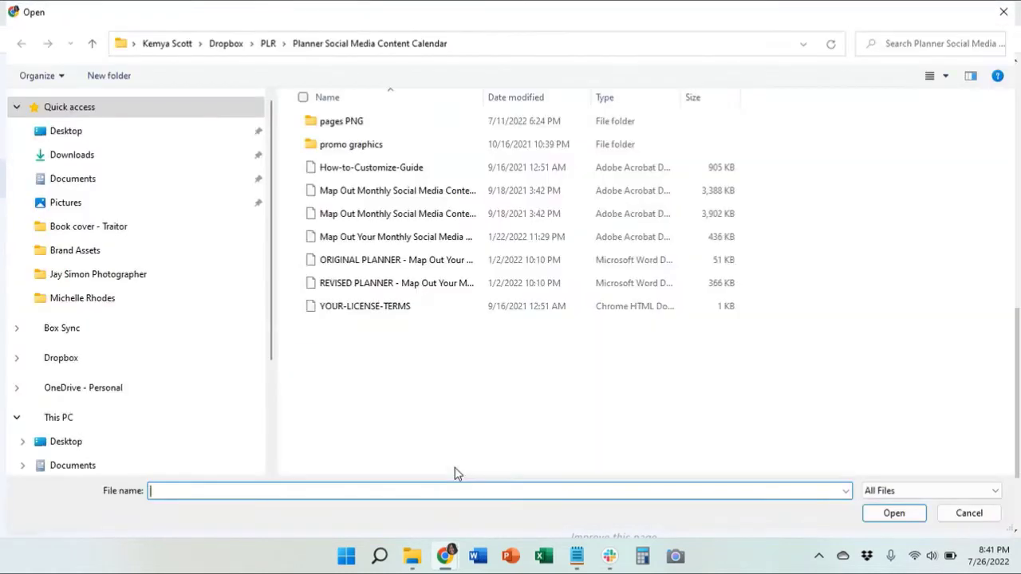
click(164, 154)
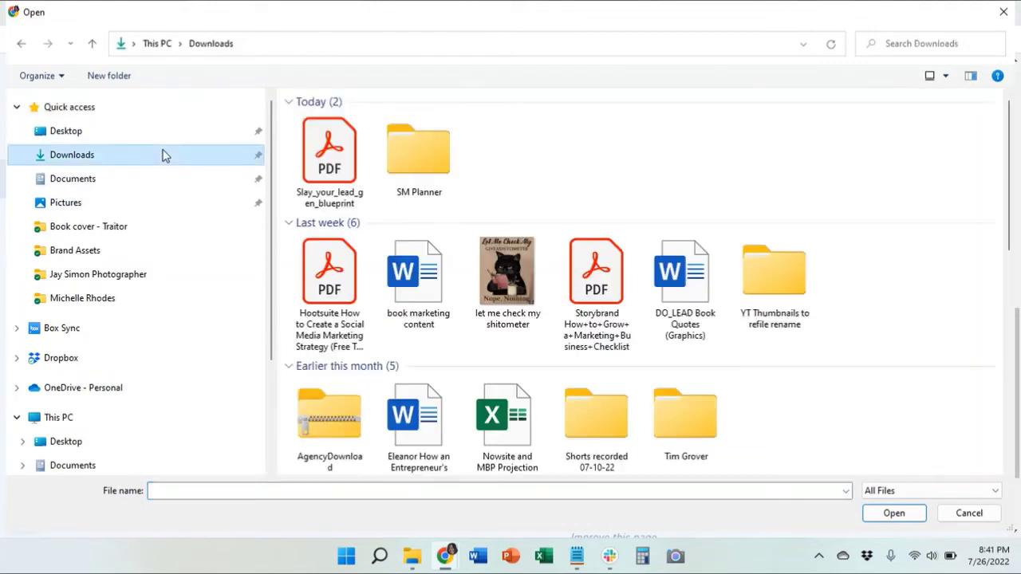
double_click(405, 171)
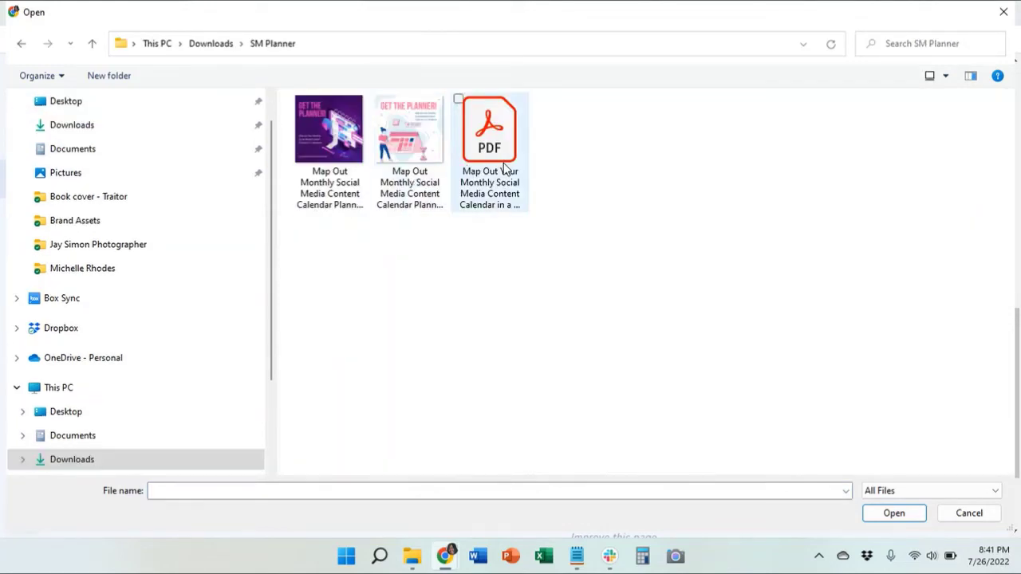
click(504, 169)
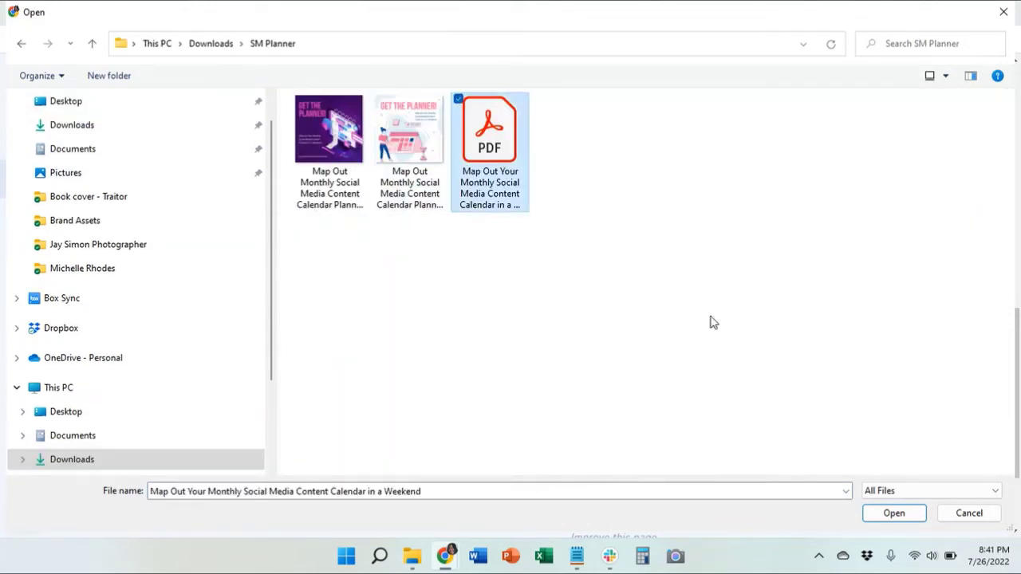
click(894, 513)
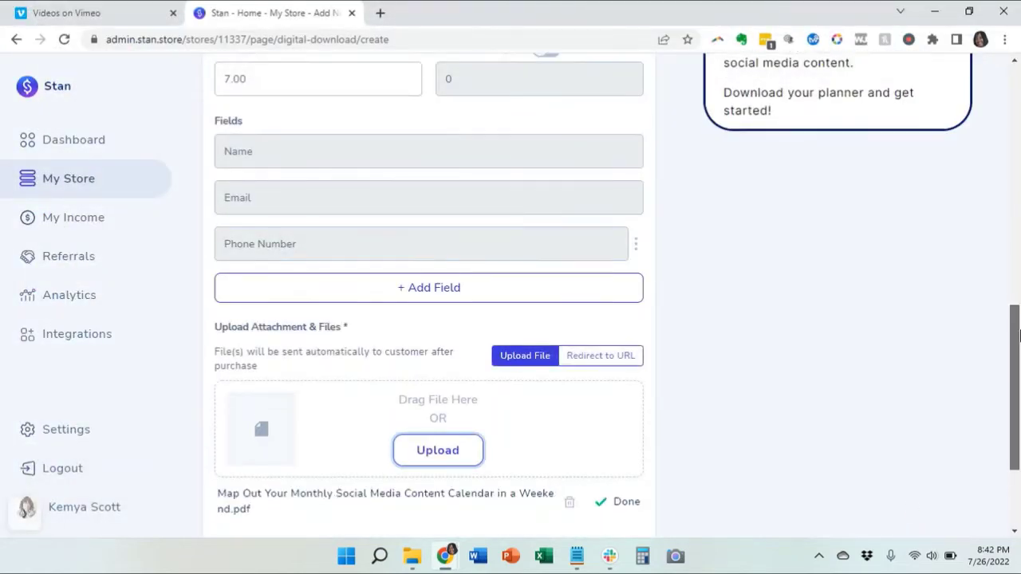
drag(1018, 301, 1018, 365)
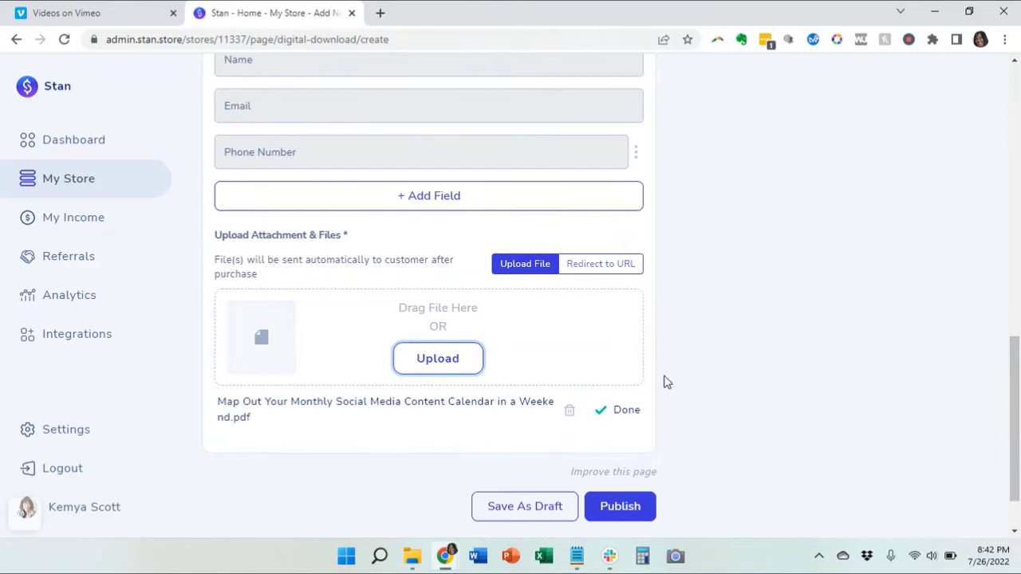
click(610, 508)
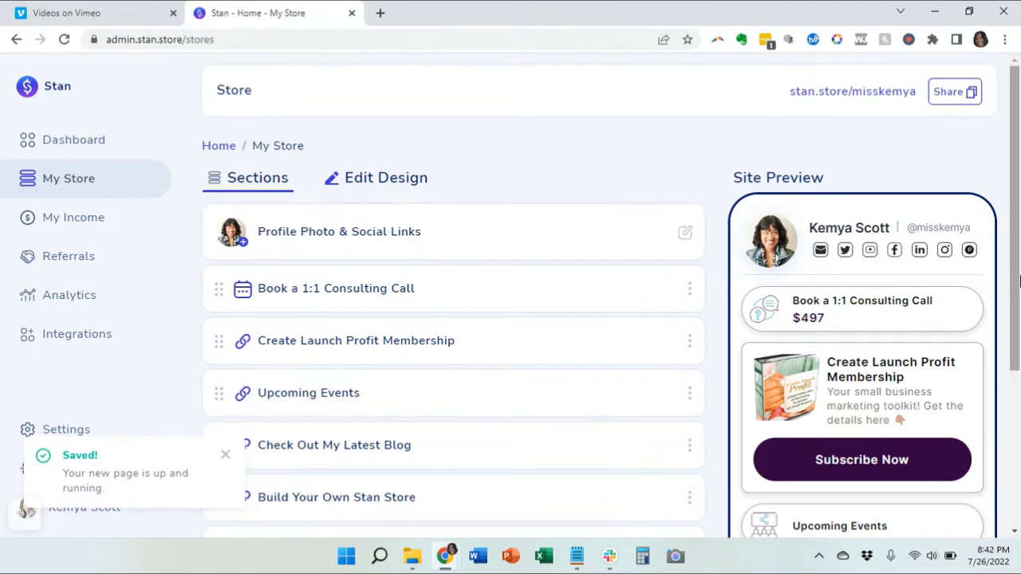
Dismiss the Saved! notice and scroll My Store to find the $7 planner section
drag(1019, 279, 1019, 337)
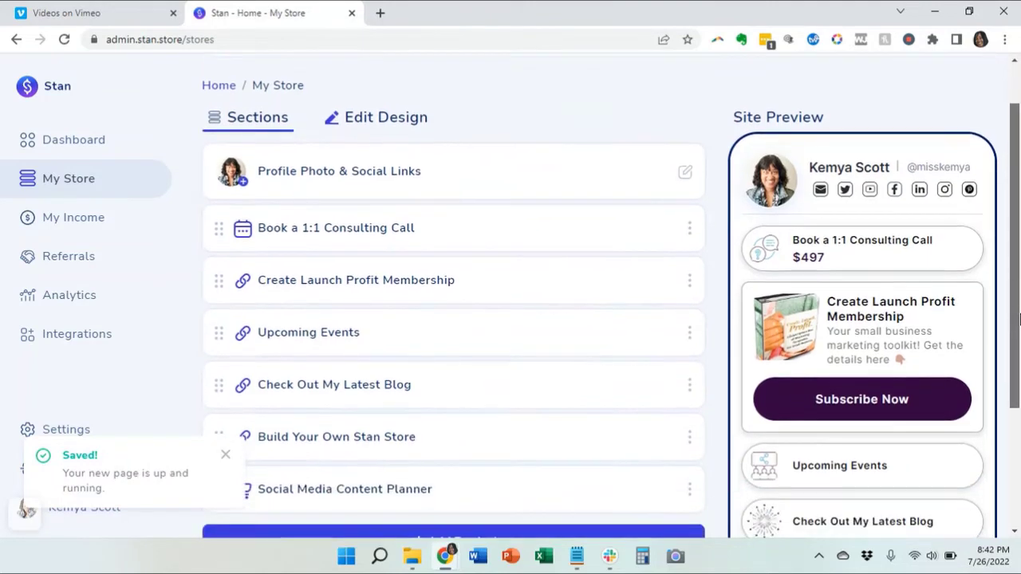
click(226, 455)
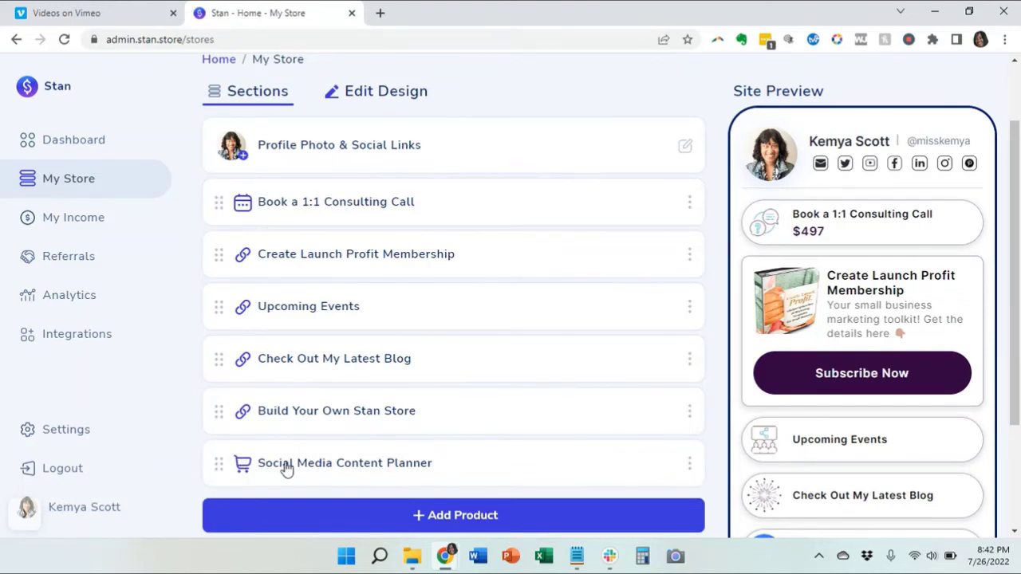
drag(1018, 325, 1018, 406)
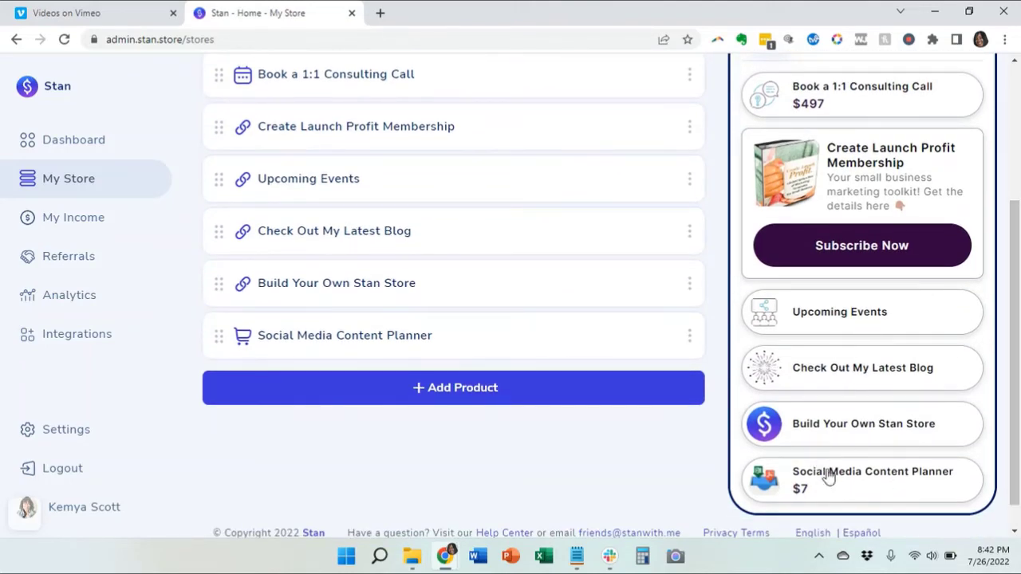
drag(1018, 421, 1018, 287)
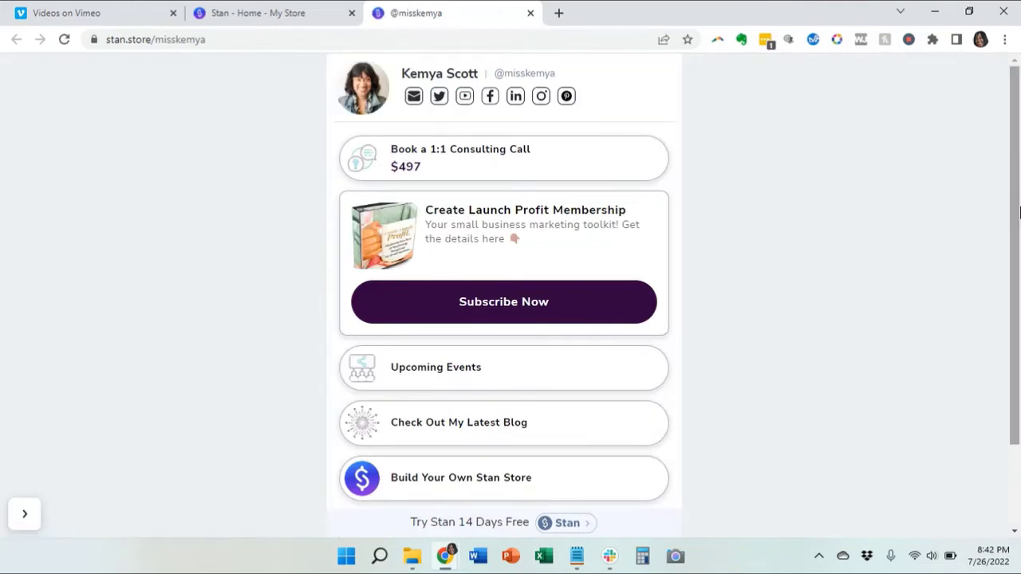
Scroll the public store page to confirm the planner is listed at $7
drag(1019, 172, 1019, 223)
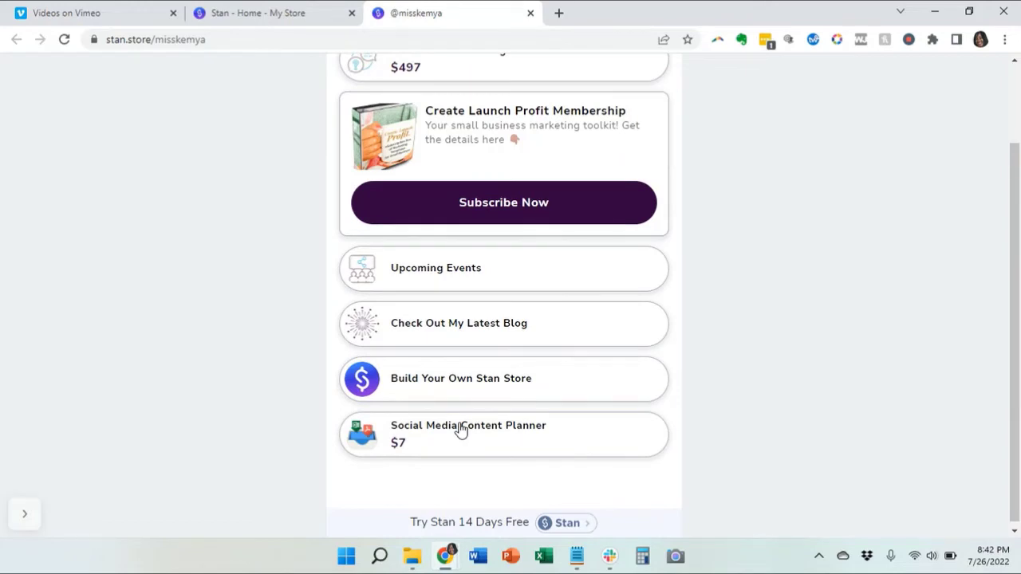
Back in My Store, drag the planner above Build Your Own Stan Store
click(289, 10)
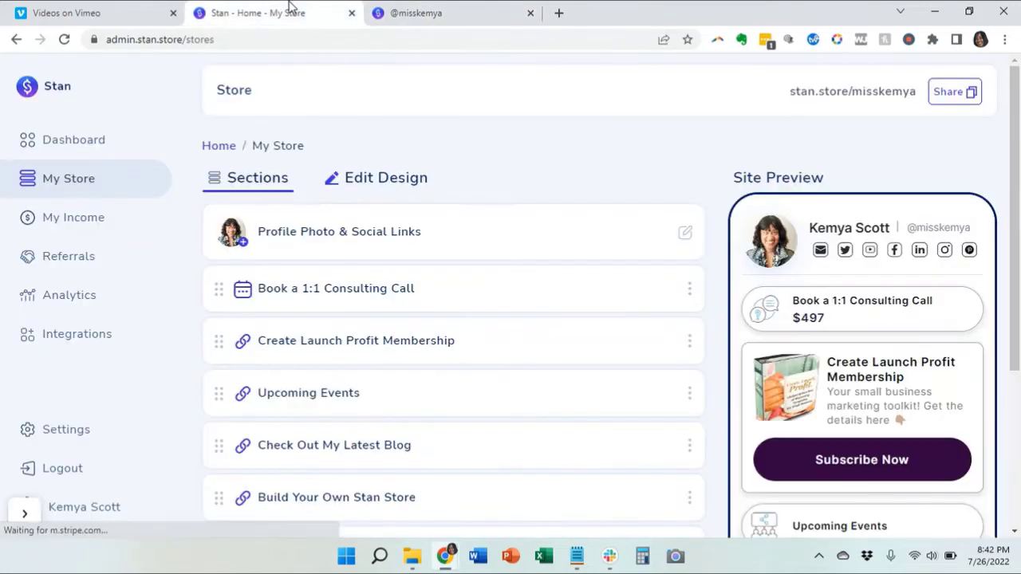
drag(1018, 214, 984, 267)
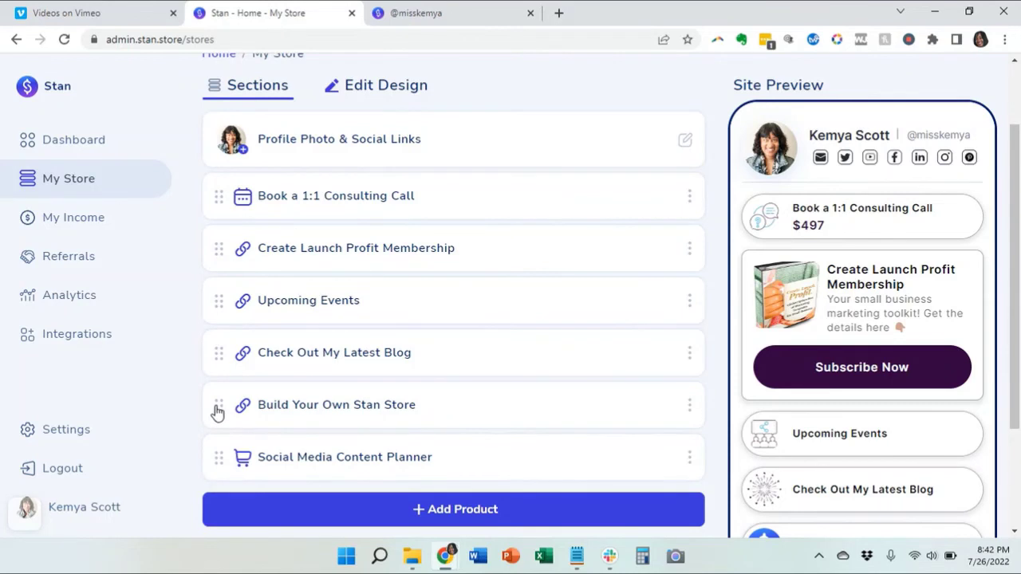
drag(218, 405, 216, 462)
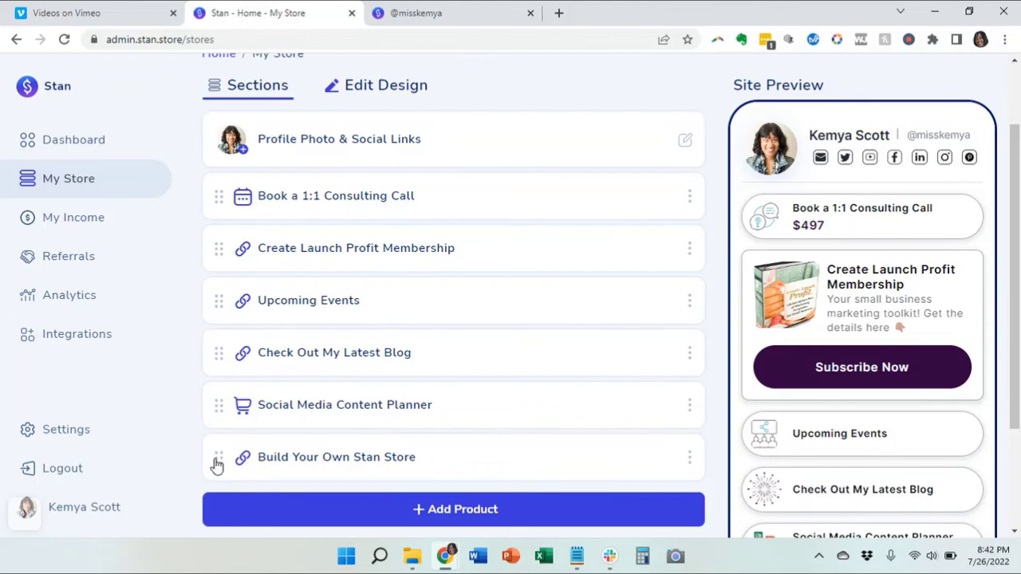
drag(1016, 306, 1016, 247)
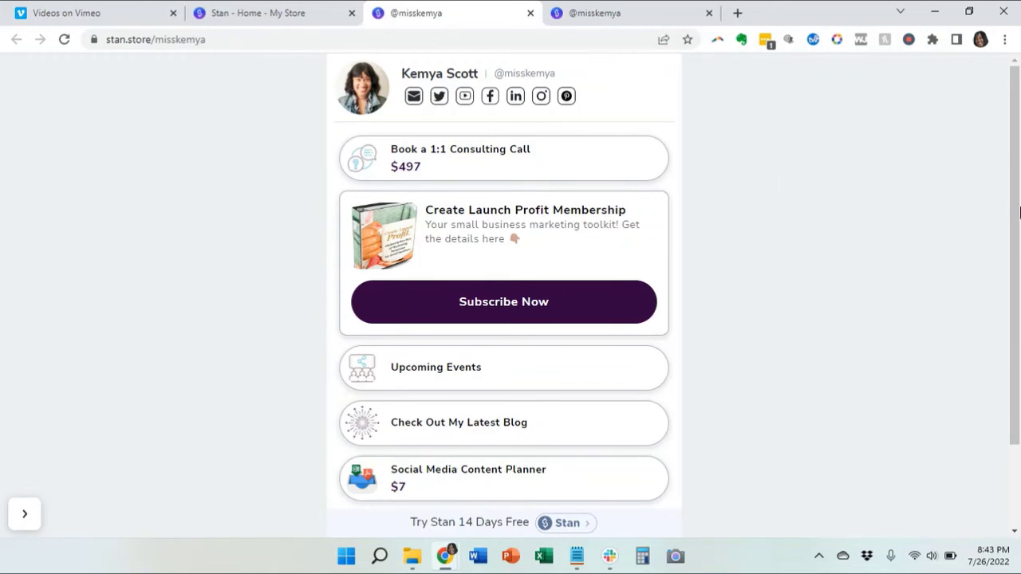
drag(1017, 209, 1017, 285)
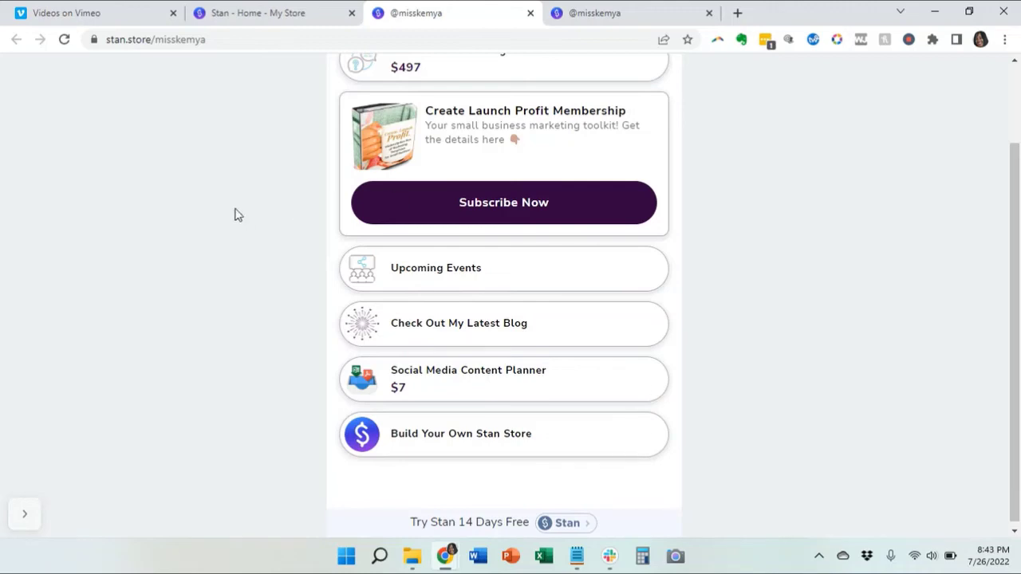
drag(1018, 319, 1017, 248)
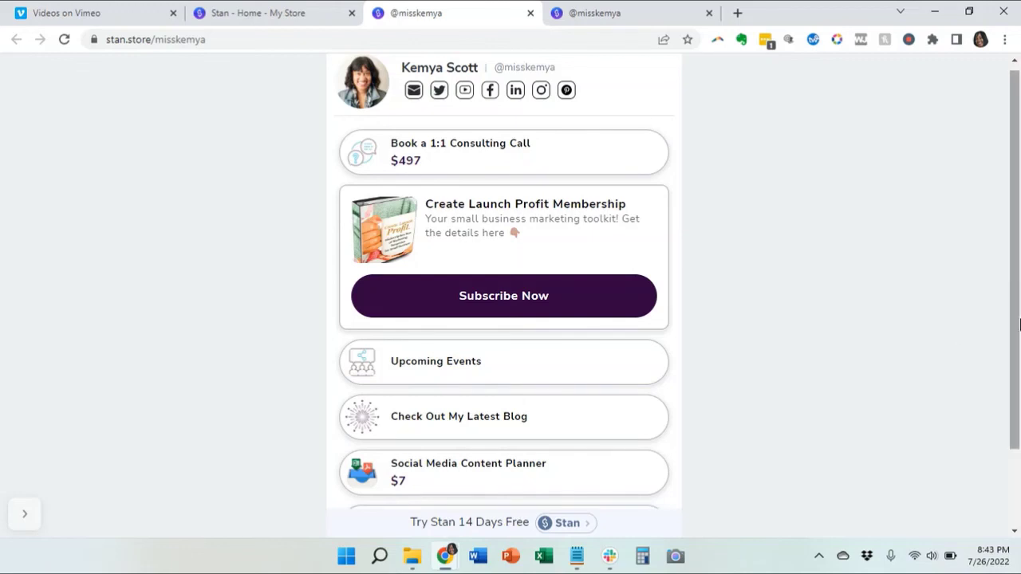
drag(1017, 326, 1018, 403)
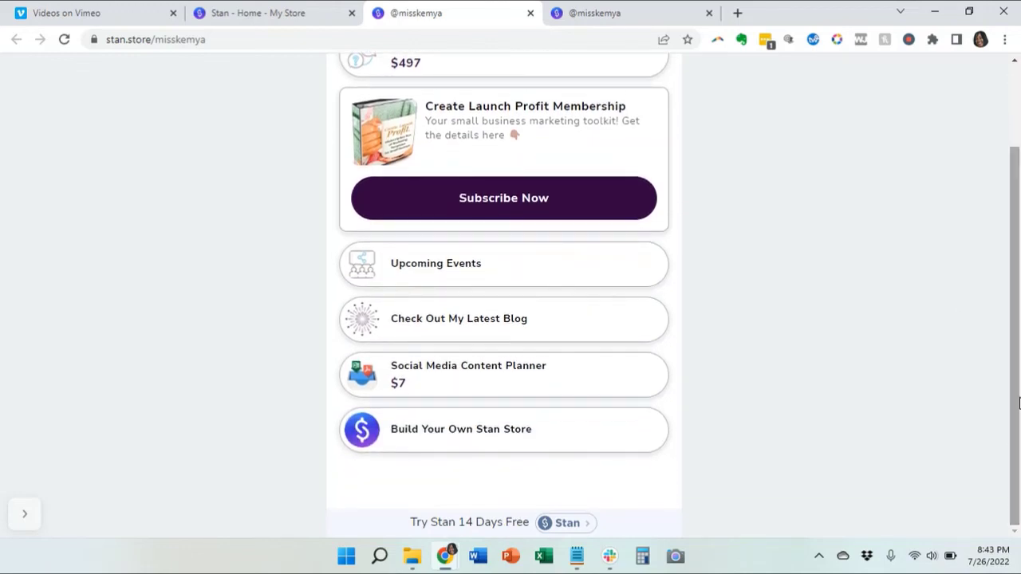